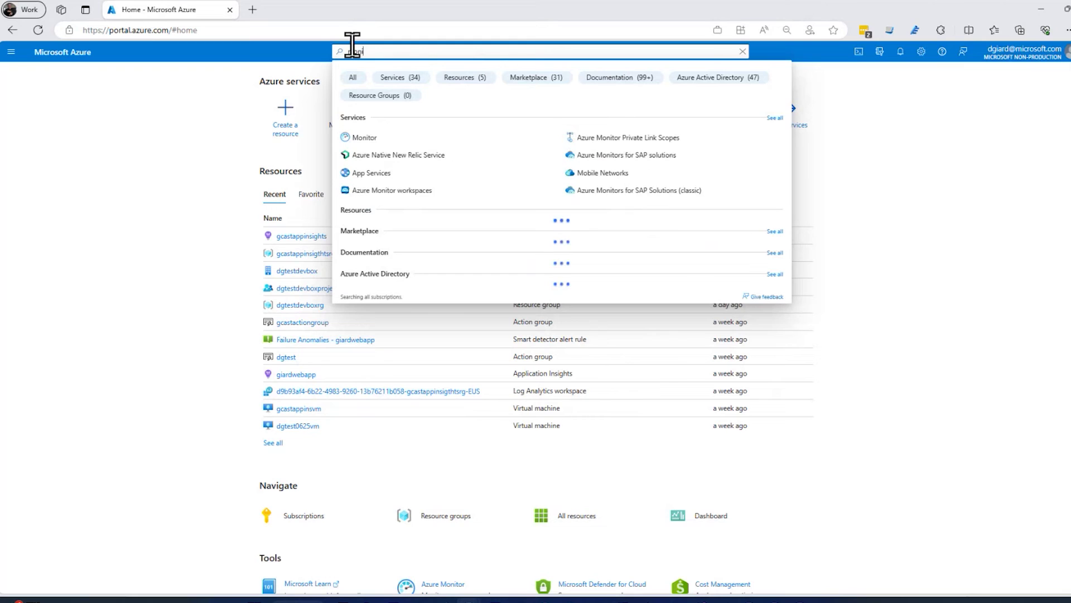
- Find the Monitor service and open the gcastappinsights resource from its Applications insights list
type("or")
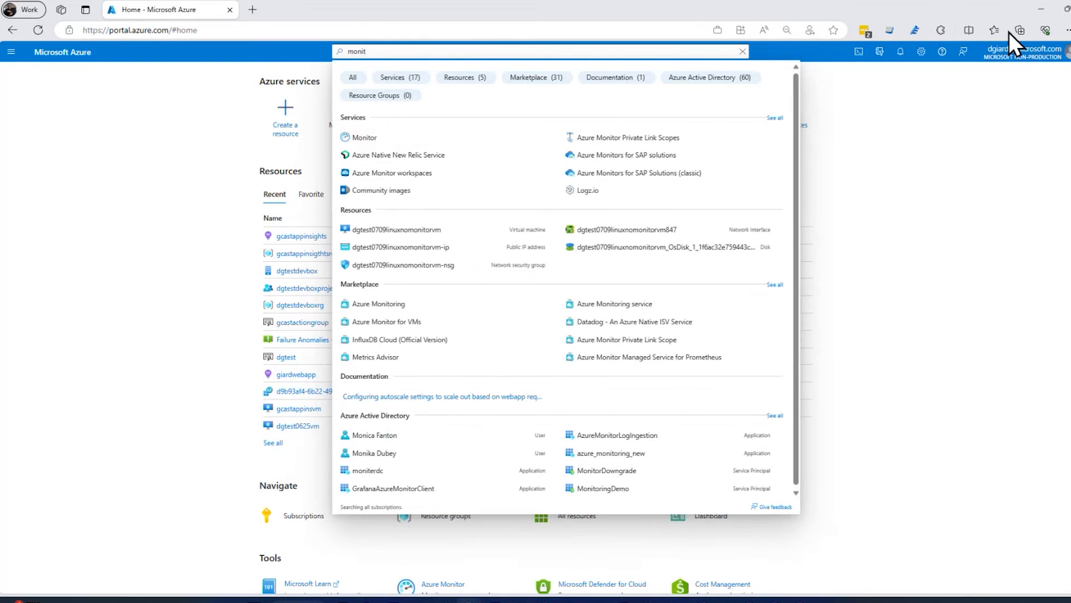
left_click(369, 138)
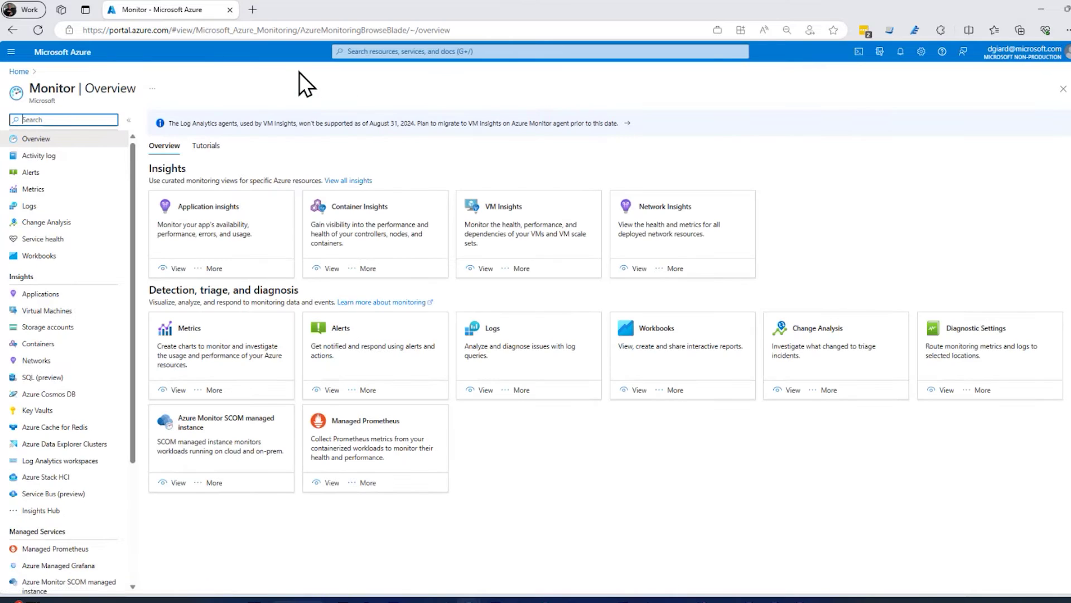
left_click(40, 296)
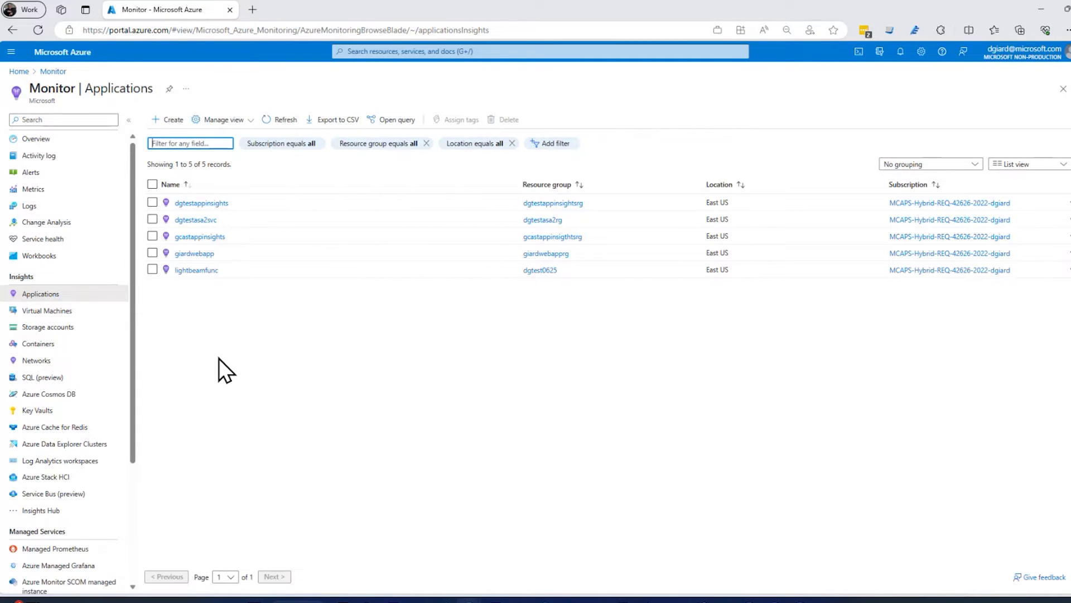
left_click(200, 237)
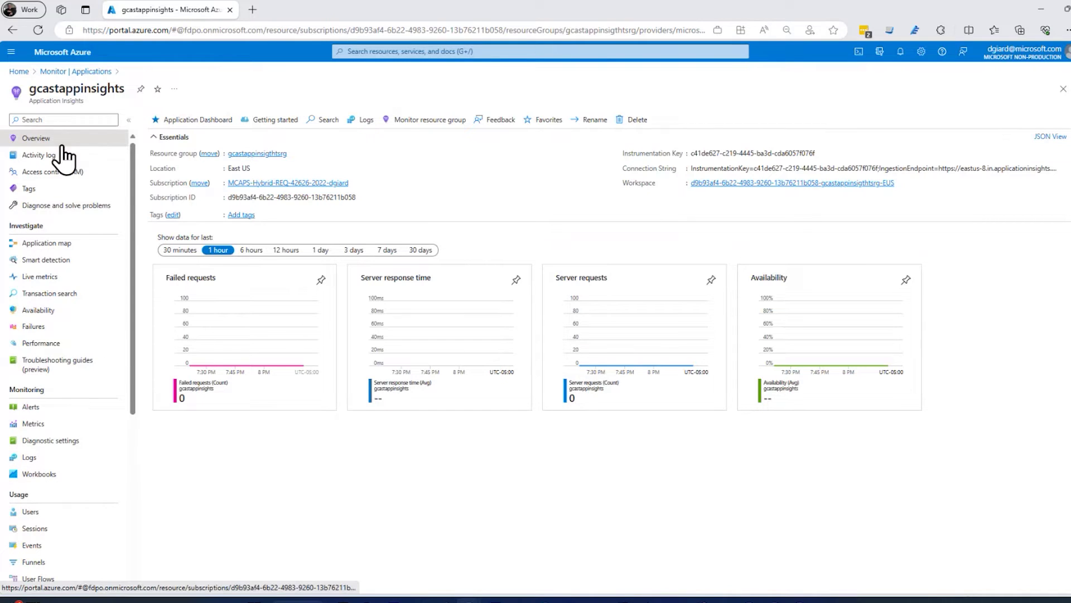
- Add a diagnostic setting to gcastappinsights and name it "gcast diag settings"
left_click(52, 441)
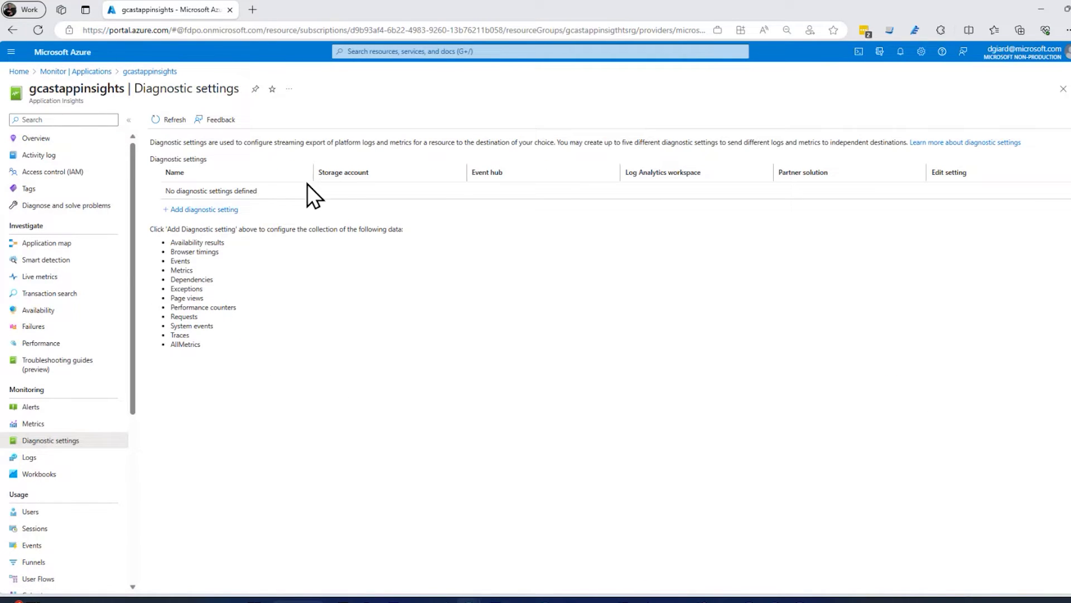
left_click(224, 210)
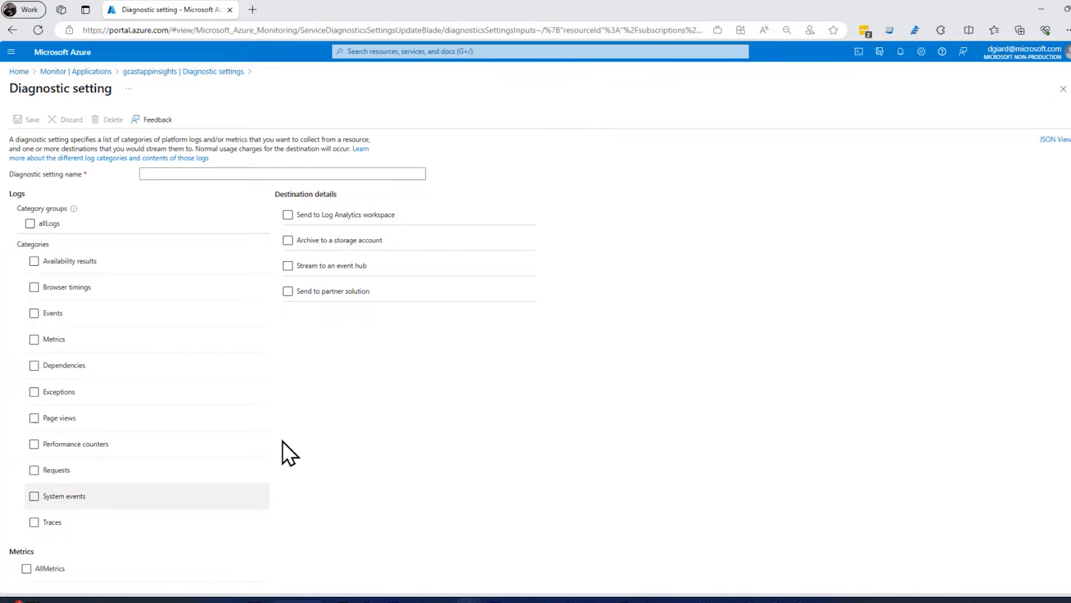
left_click(267, 174)
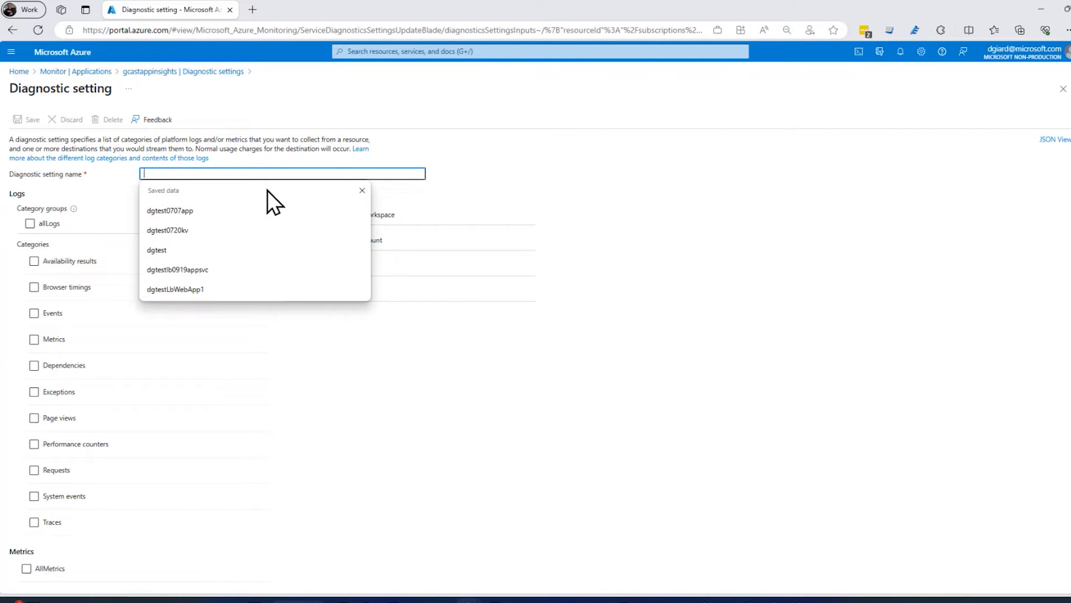
type("gcast diag")
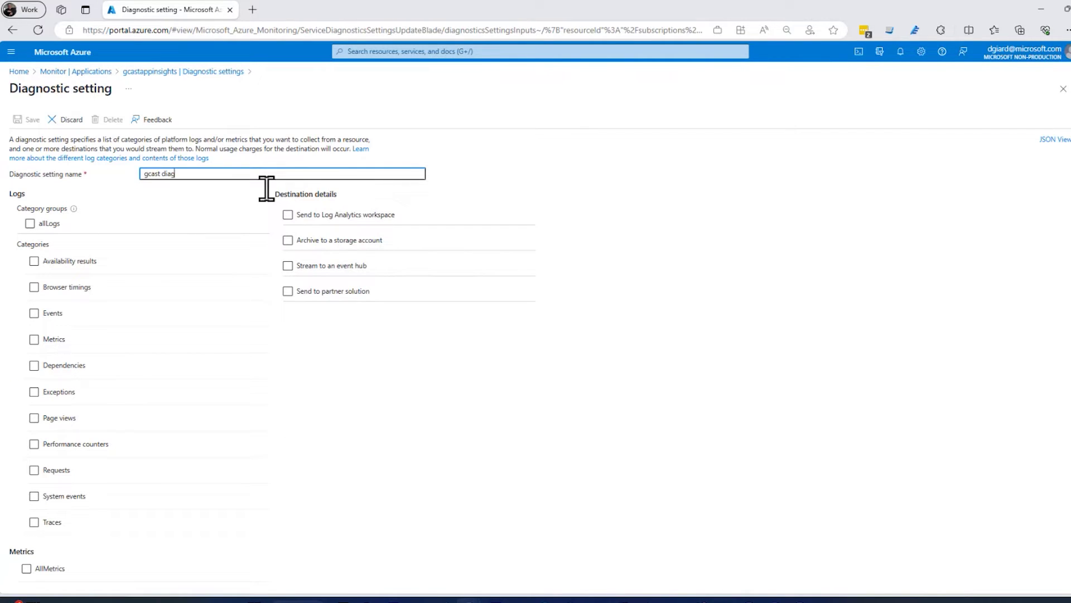
type(" settings")
key("Tab")
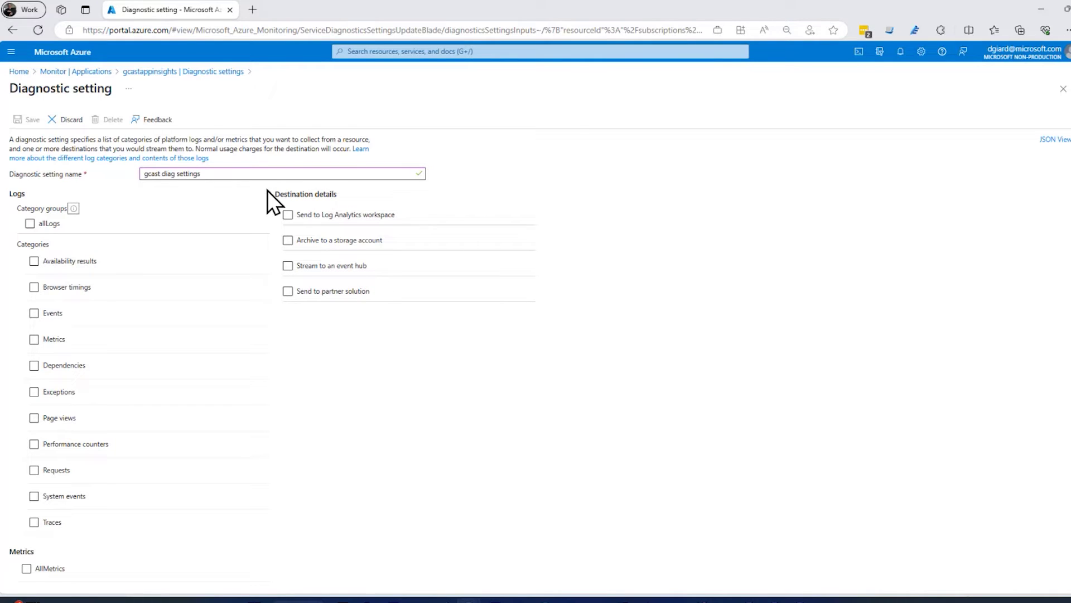
left_click(495, 145)
- Include the Availability results, Browser timings and Events log categories and AllMetrics in the diagnostic setting
left_click(34, 287)
left_click(35, 262)
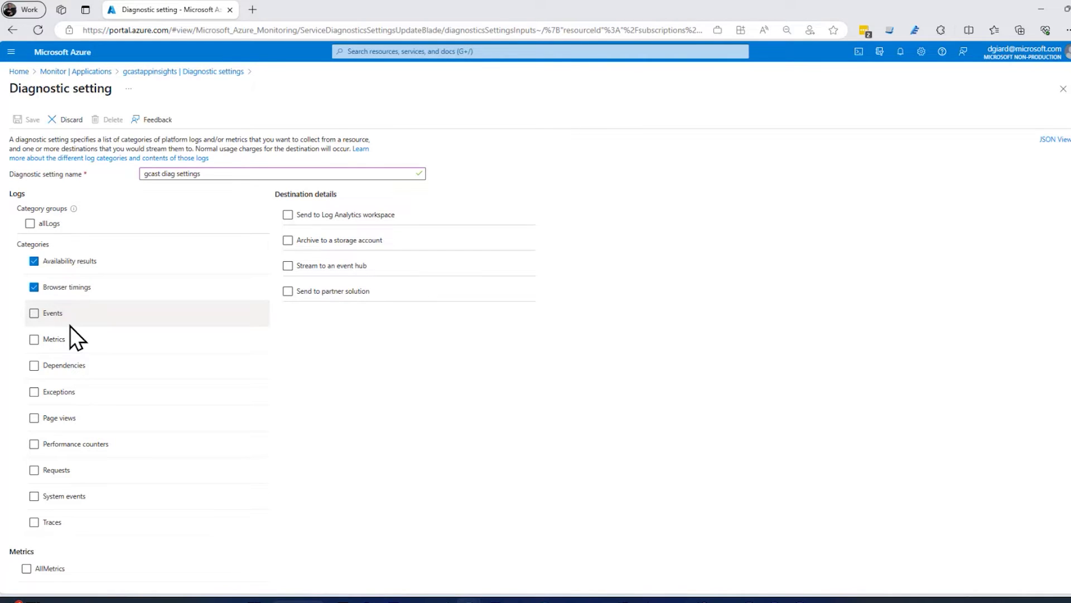
left_click(35, 313)
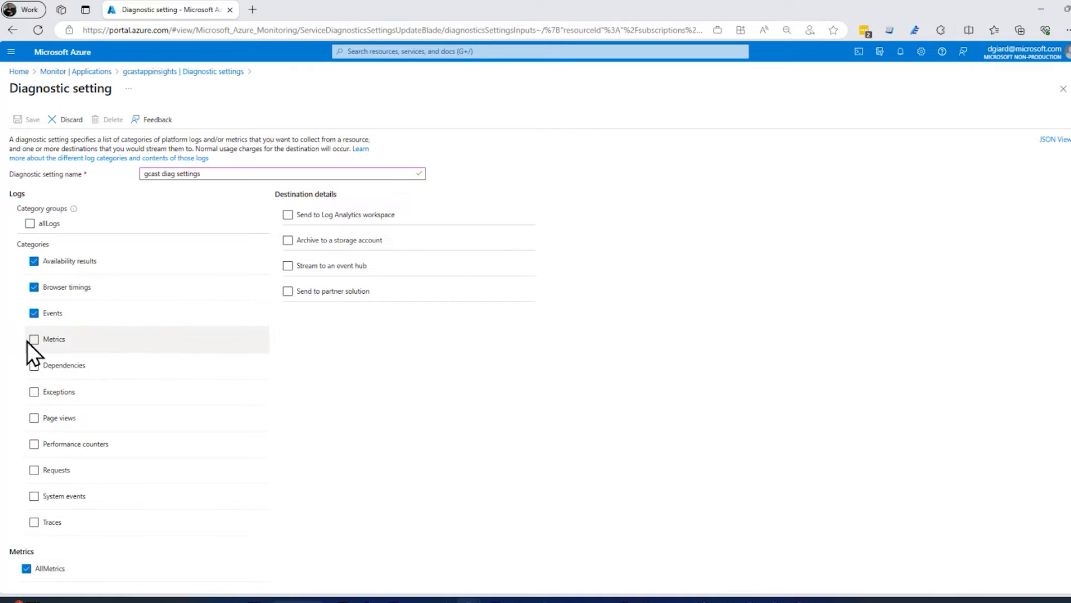
- Try the allLogs category group, and clear every log category except Availability results, Browser timings and Events
left_click(30, 224)
left_click(30, 224)
left_click(34, 339)
left_click(34, 365)
left_click(34, 391)
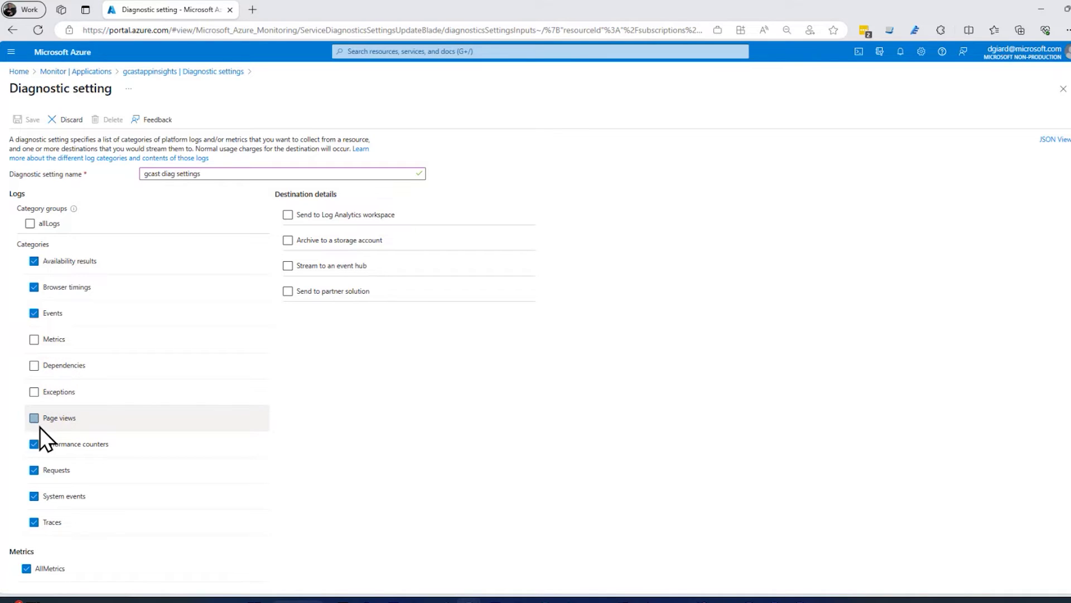
left_click(34, 418)
left_click(35, 443)
left_click(34, 470)
left_click(34, 496)
left_click(34, 522)
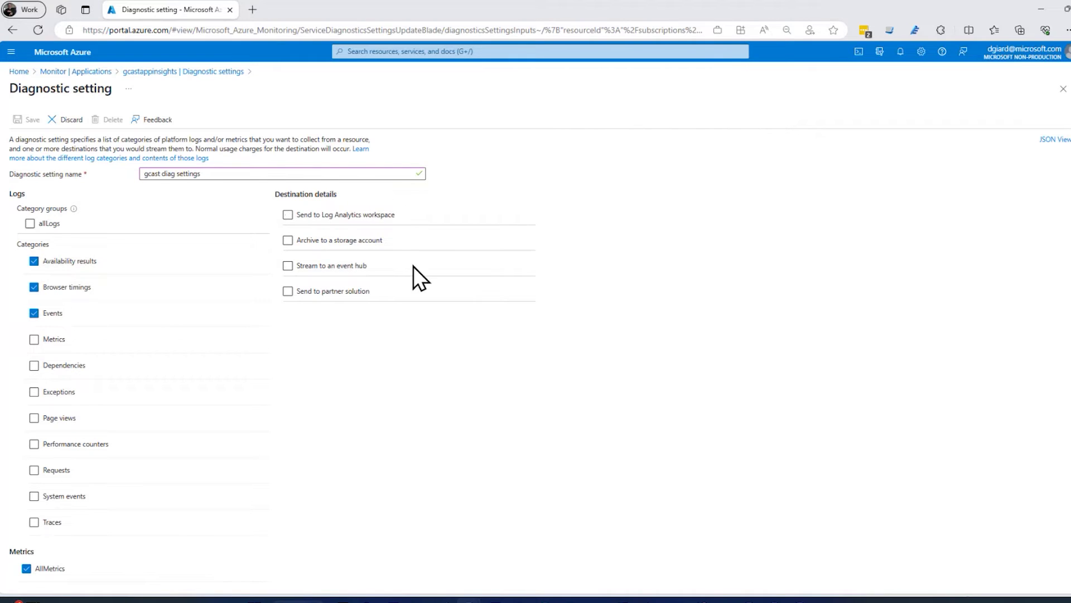
- Try streaming to an event hub, check the available event hub namespaces, and remove that destination
left_click(288, 266)
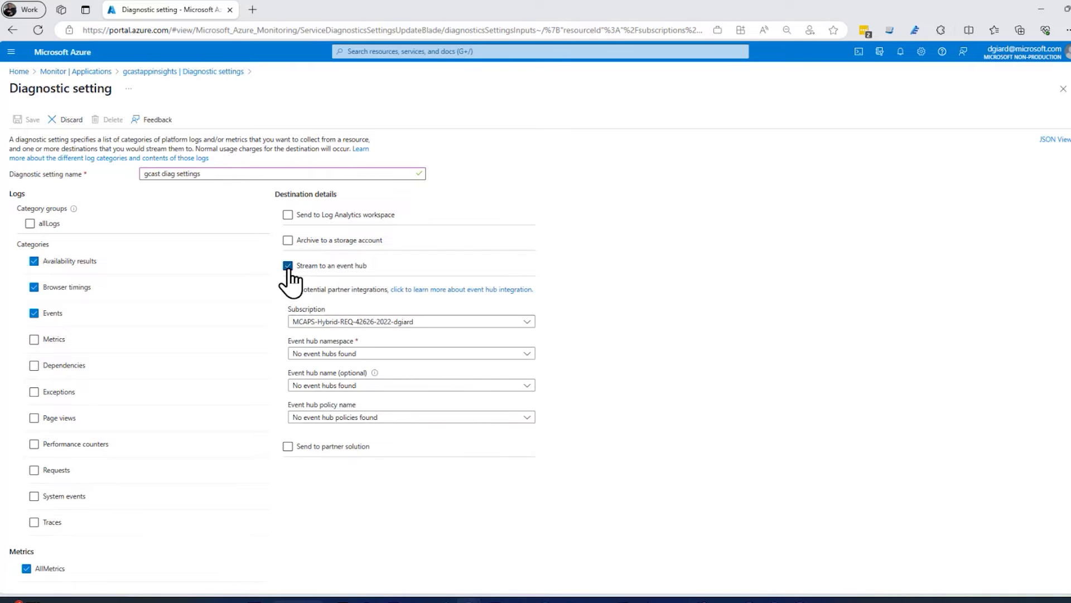
left_click(358, 353)
left_click(357, 353)
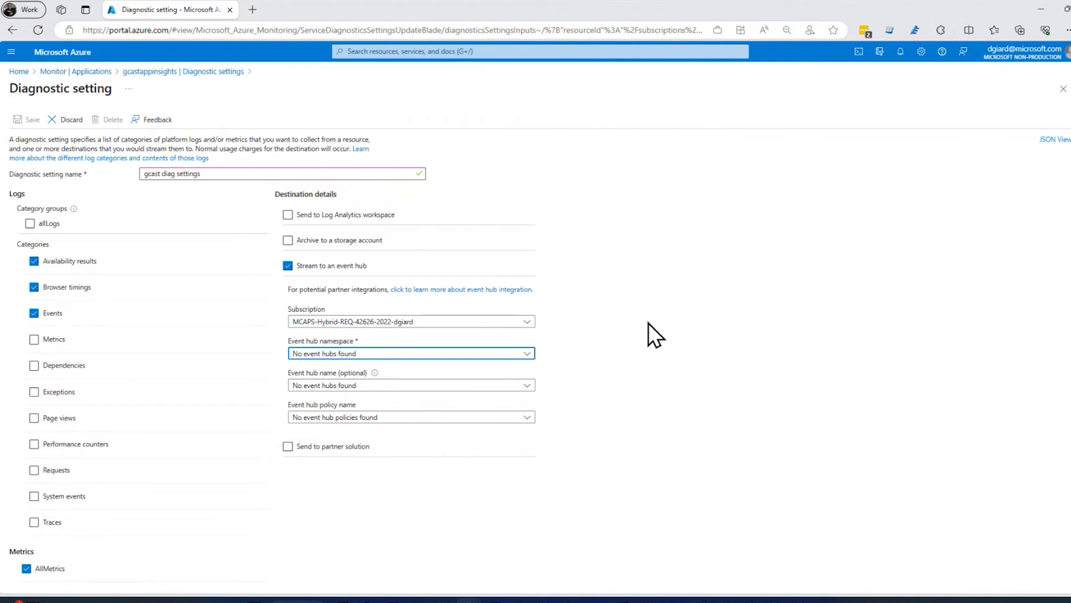
left_click(669, 310)
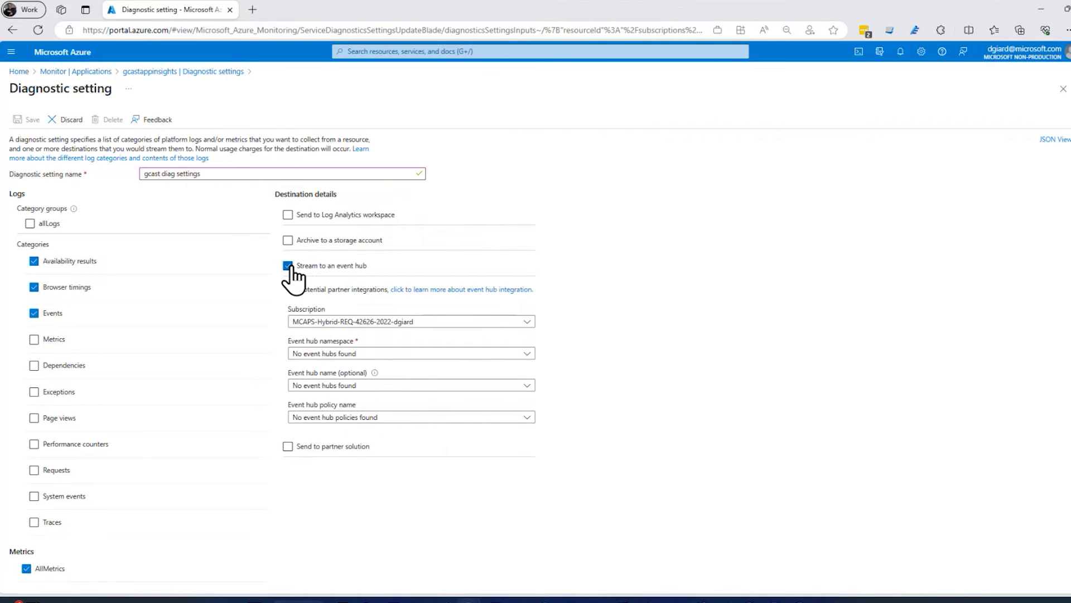
left_click(288, 265)
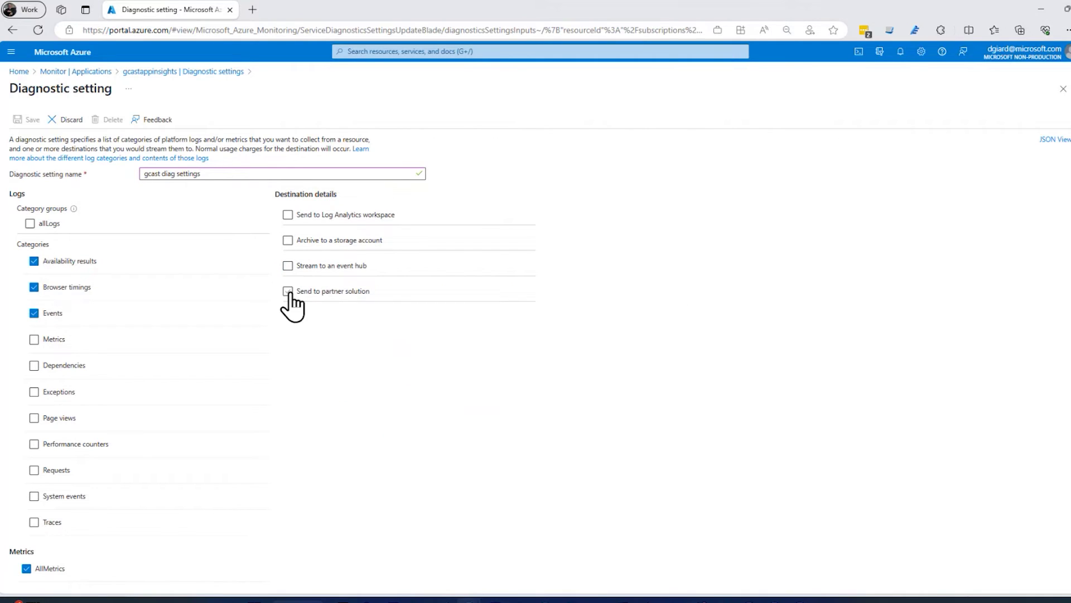
- Try sending to a partner solution, check the available destinations, and remove that option
left_click(288, 291)
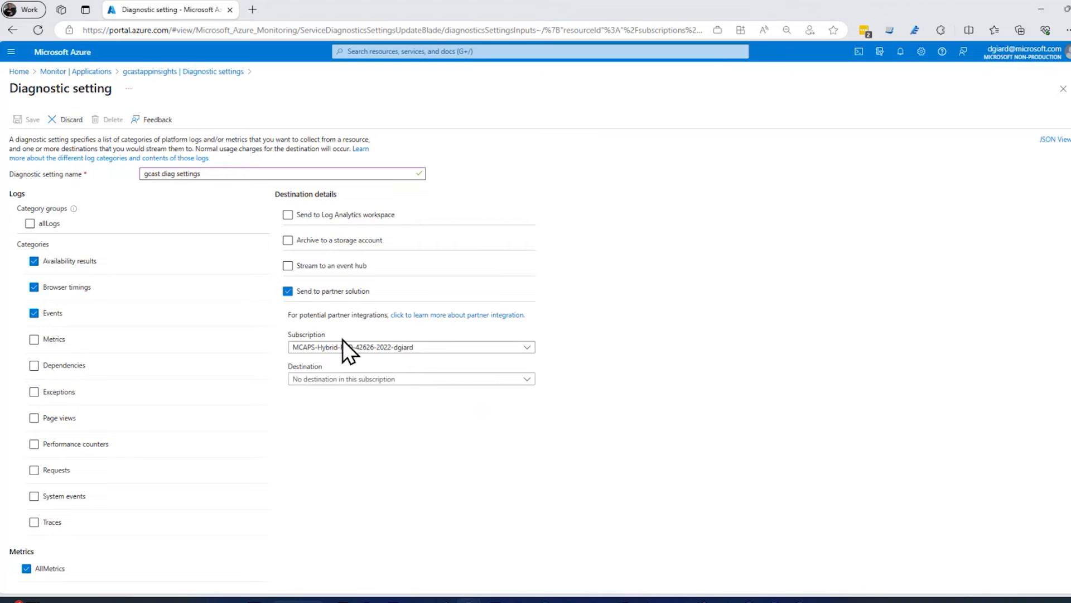
left_click(534, 382)
left_click(534, 382)
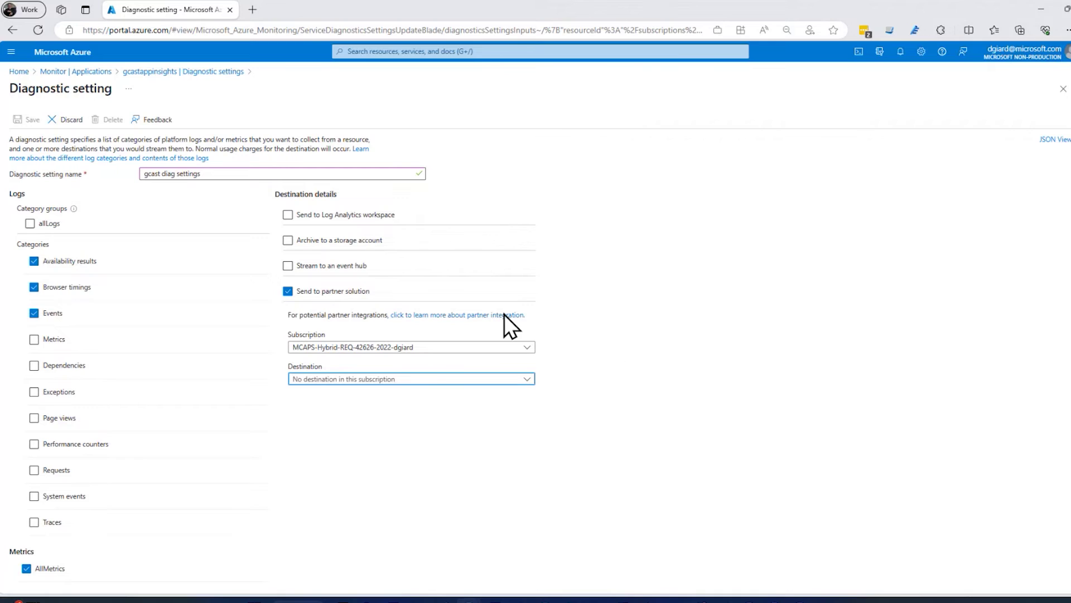
left_click(289, 287)
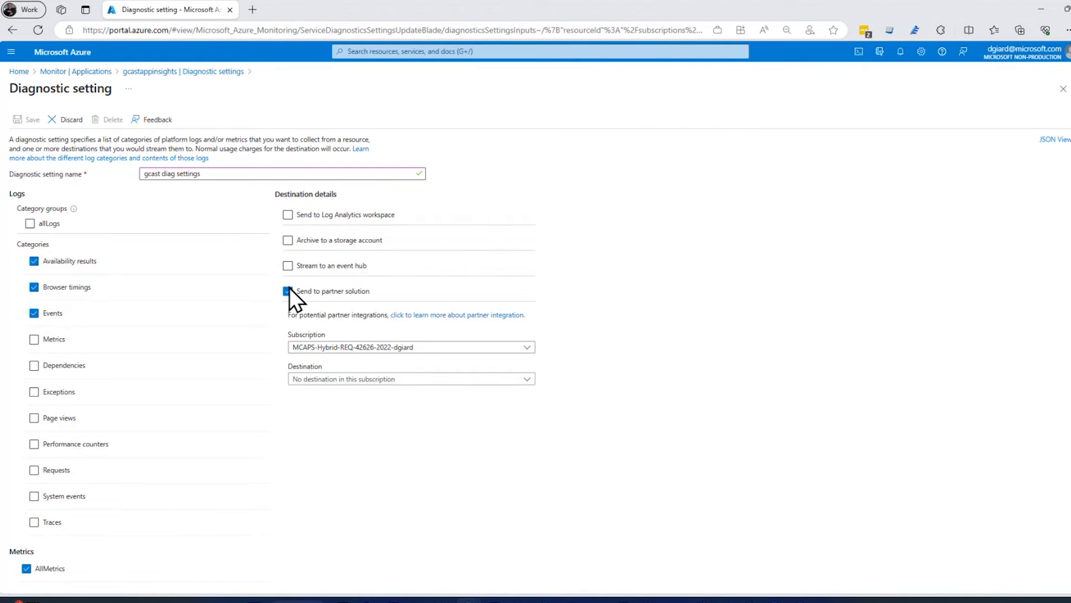
left_click(288, 291)
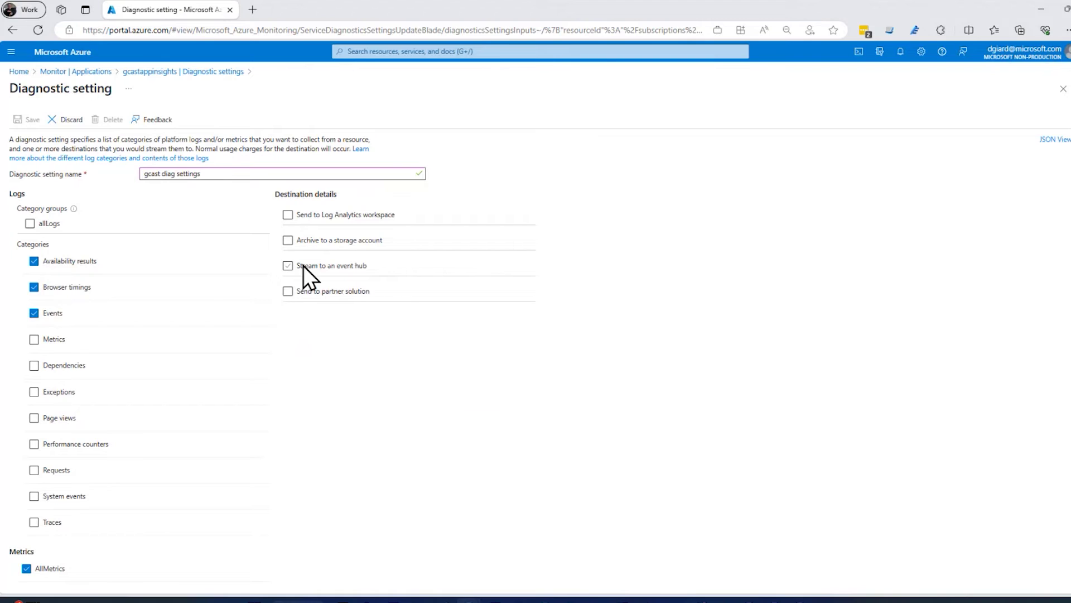
- Try sending to the eastus default Log Analytics workspace, and remove that destination
left_click(288, 215)
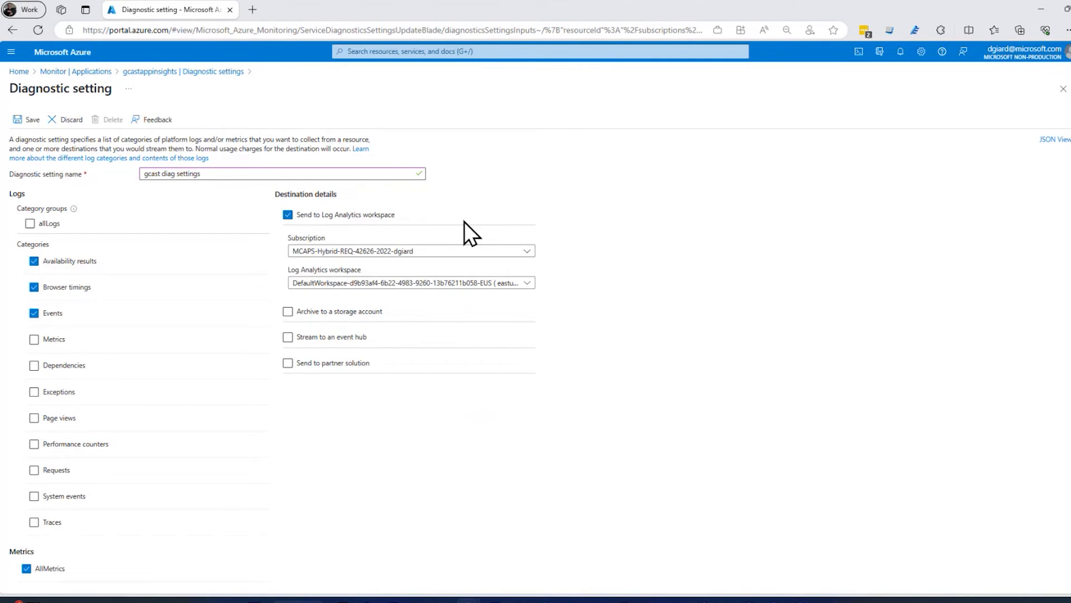
left_click(512, 283)
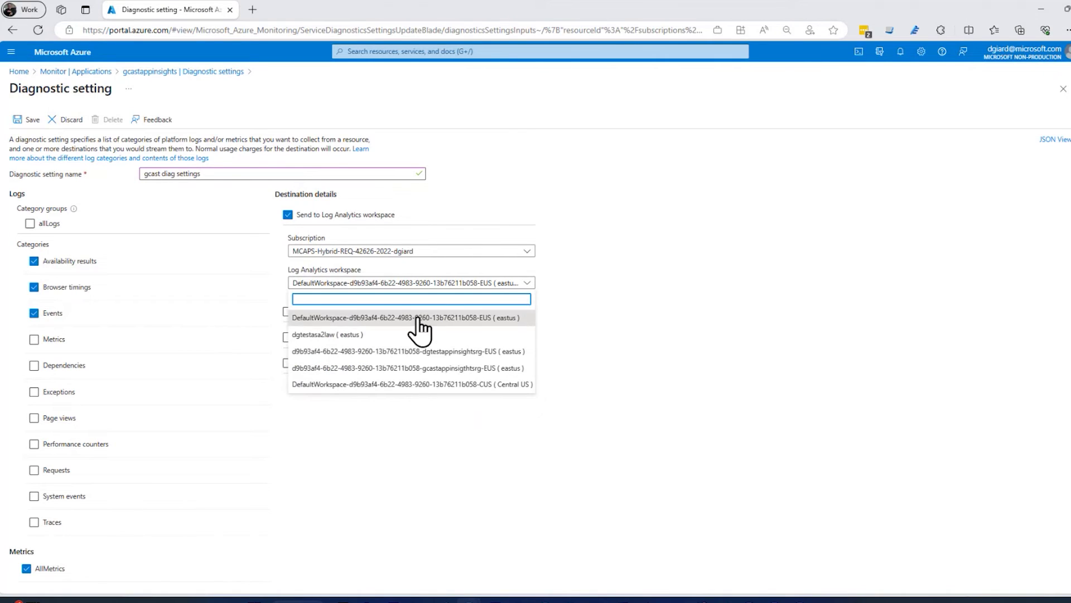
left_click(399, 317)
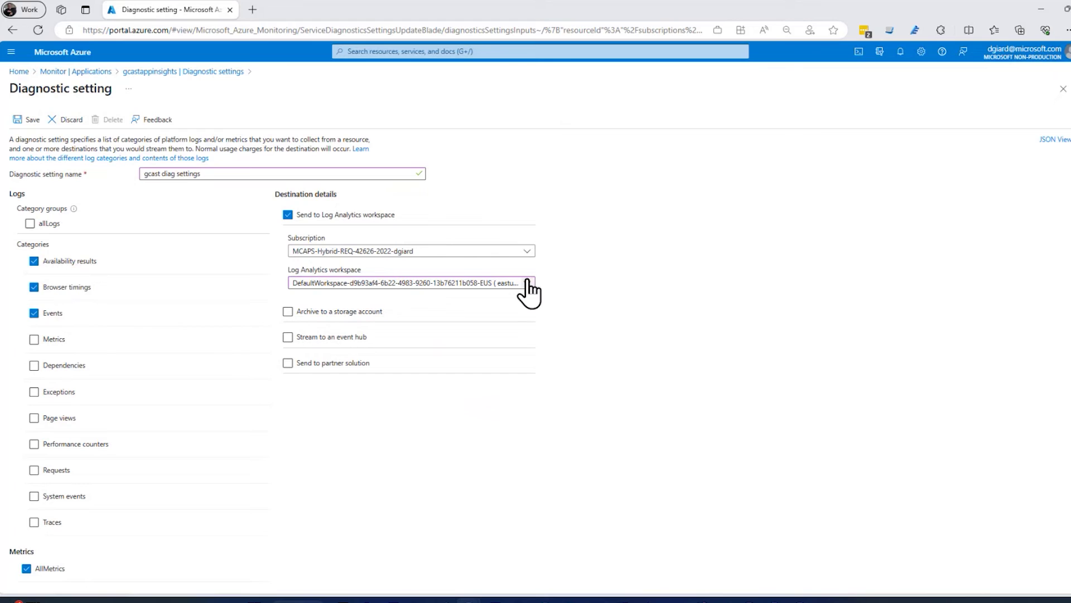
left_click(288, 215)
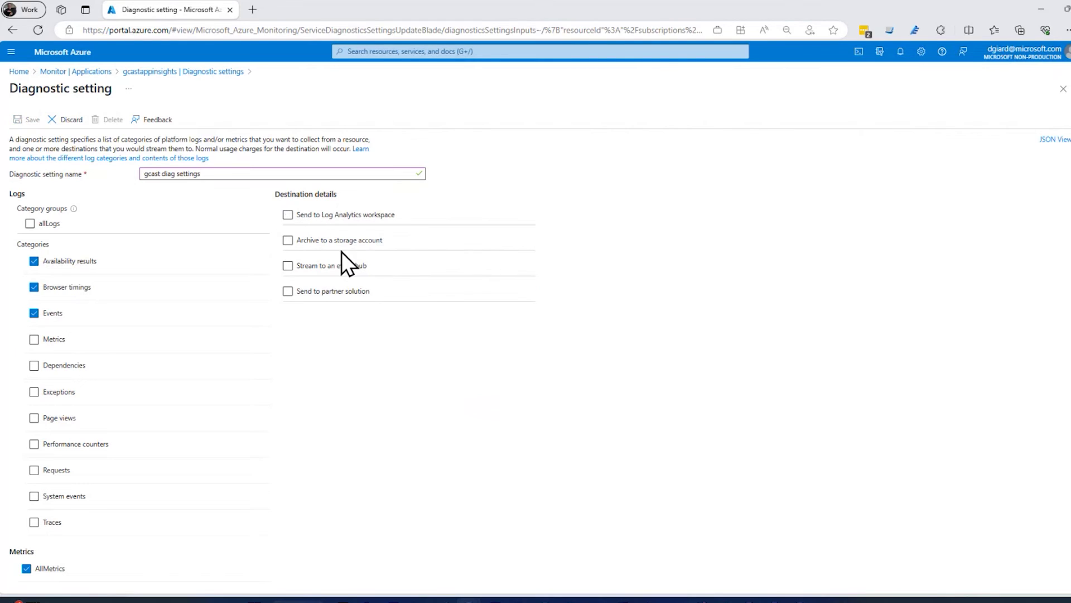
- Archive the data to the storage account gcastappinsigthtsrgae0f, save the diagnostic setting and close it
left_click(287, 240)
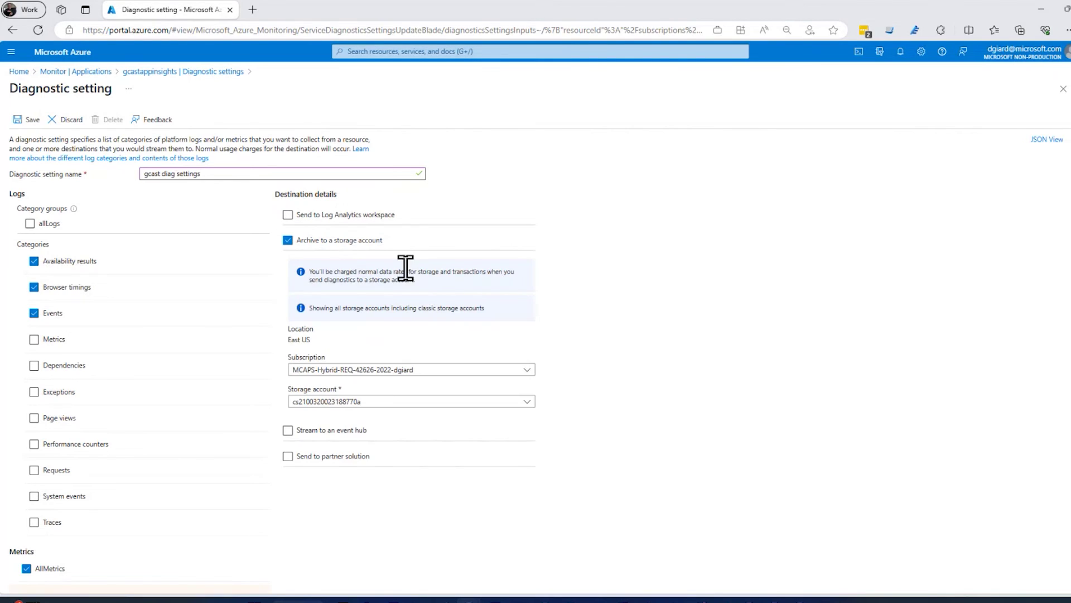
left_click(412, 399)
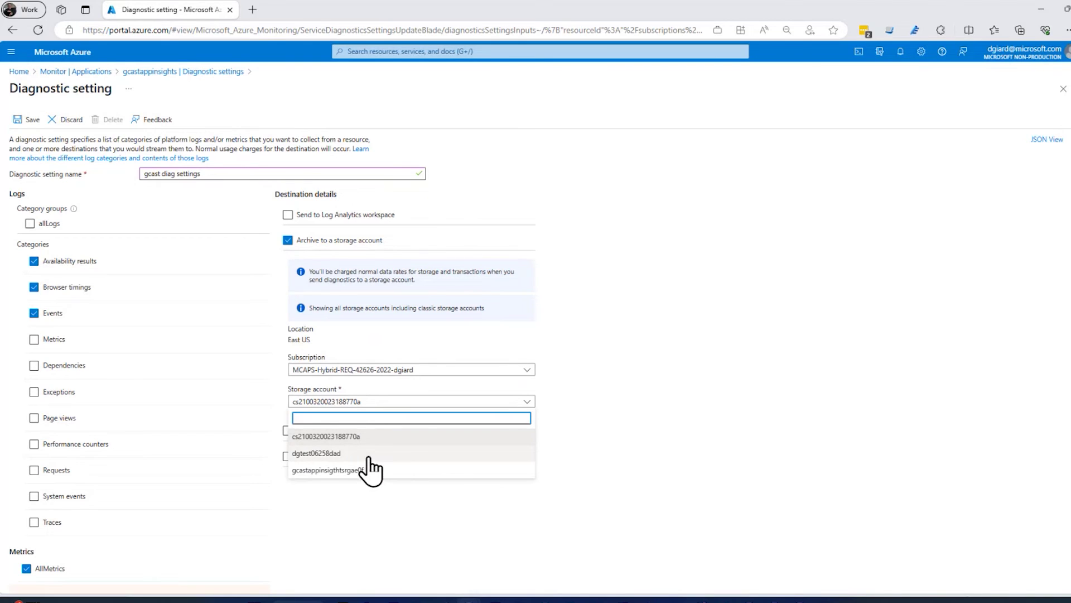
left_click(366, 470)
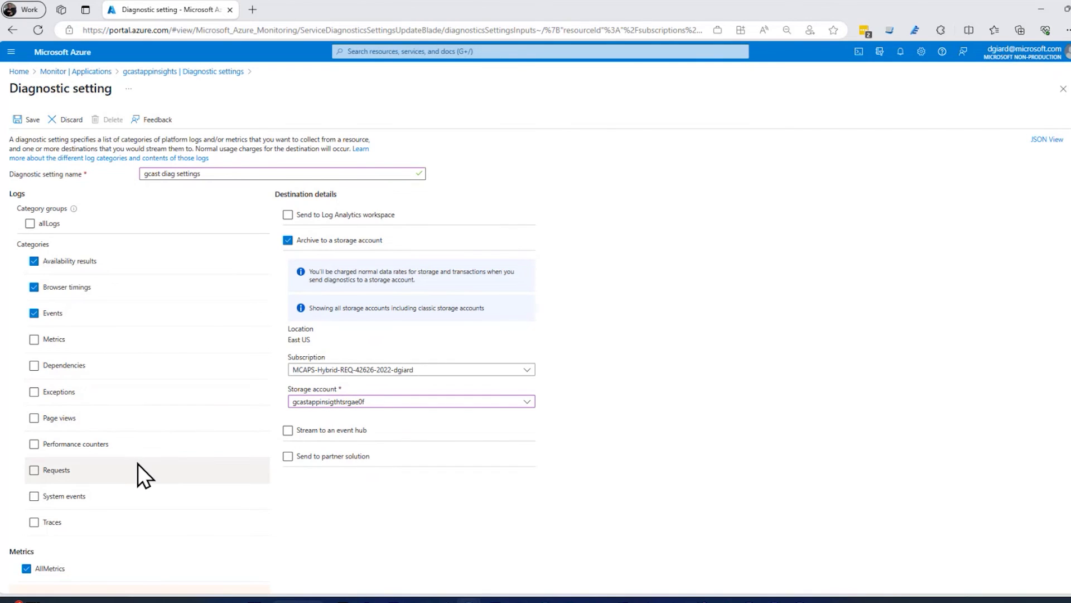
left_click(31, 120)
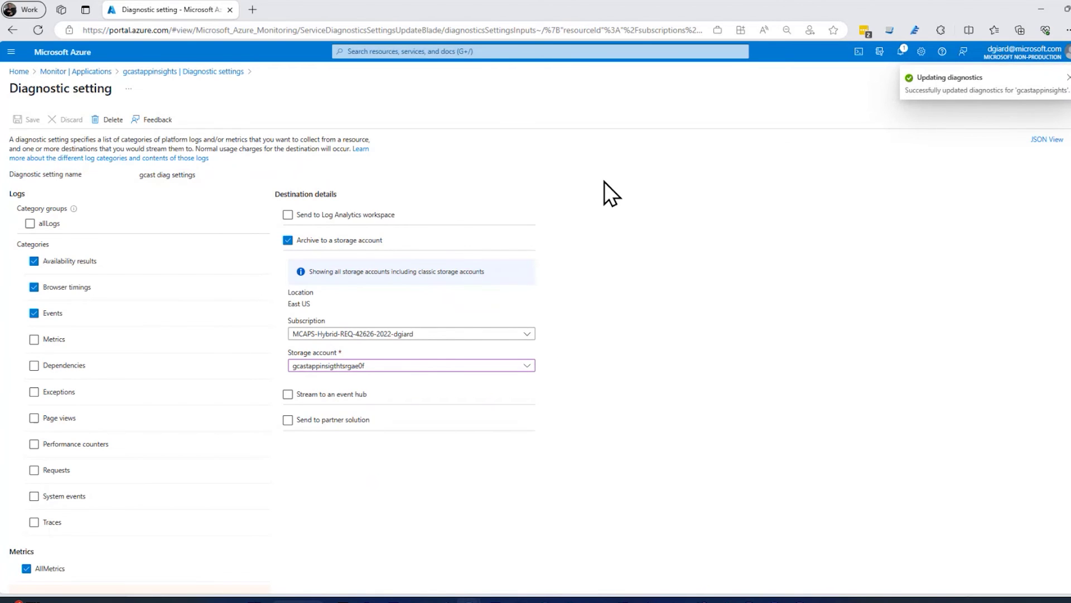
left_click(1067, 78)
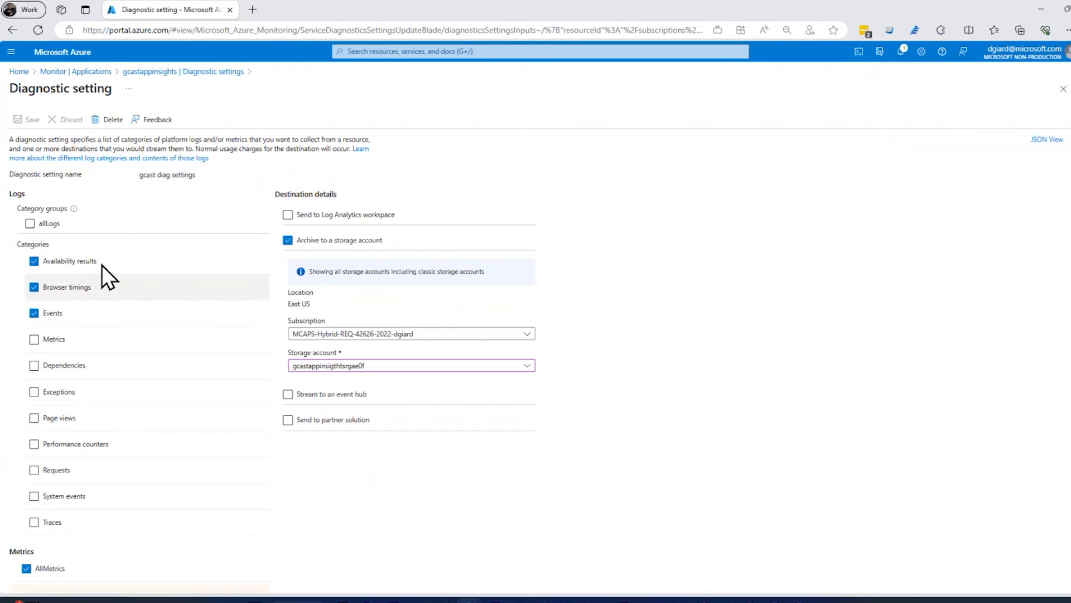
left_click(1063, 90)
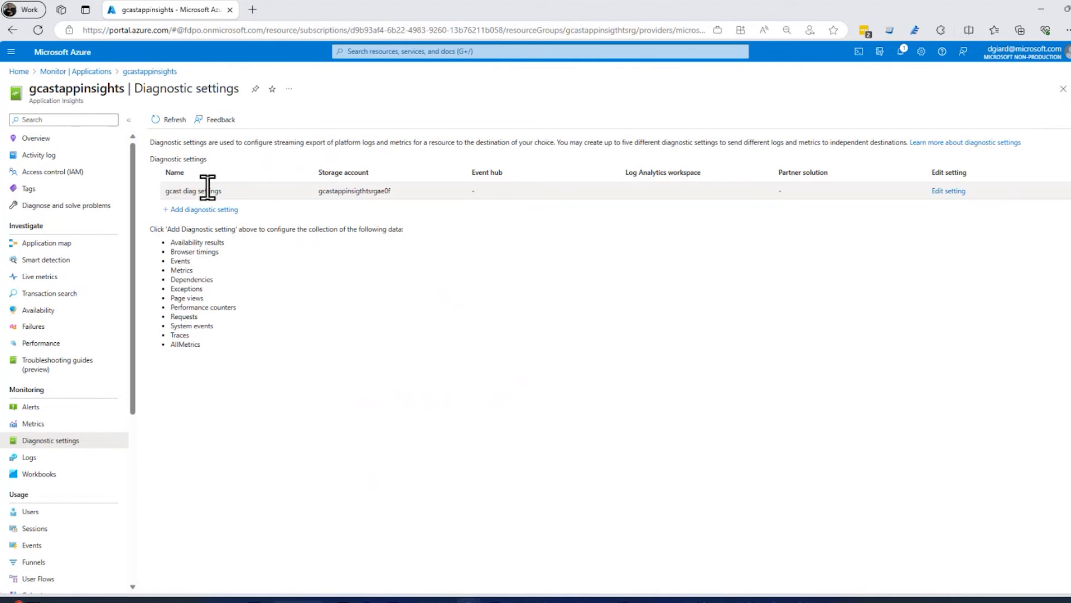
- Start another diagnostic setting that sends Dependencies and Exceptions logs to a Log Analytics workspace
left_click(204, 210)
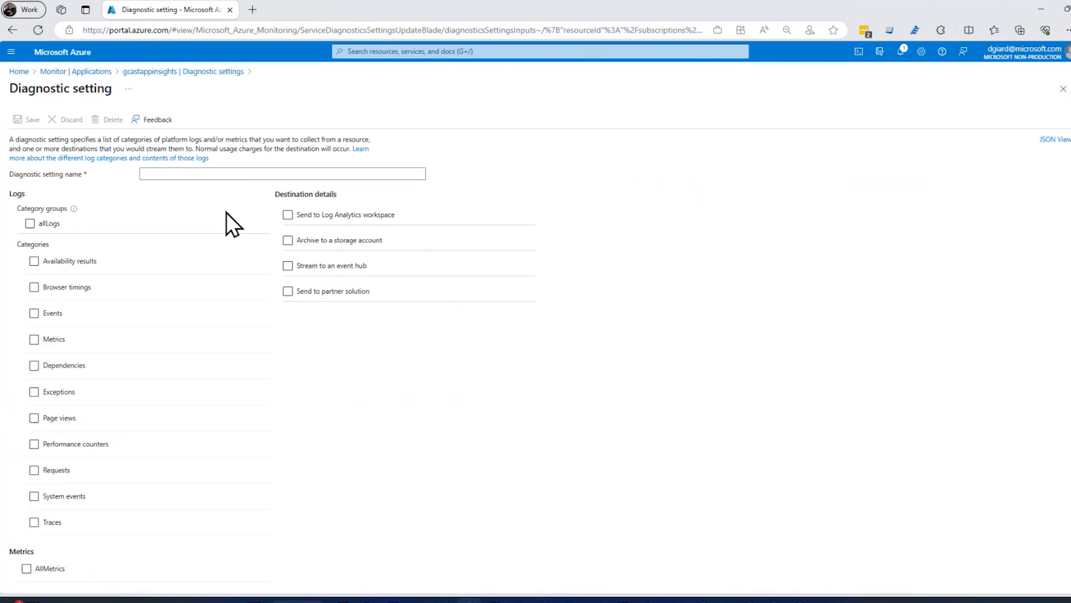
left_click(34, 365)
left_click(34, 392)
left_click(288, 215)
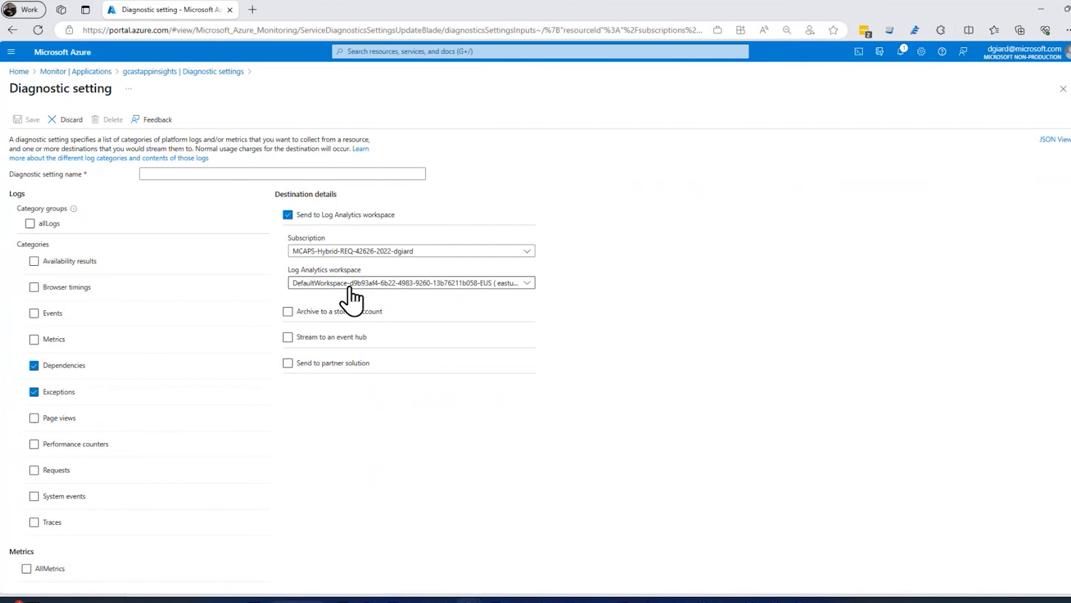